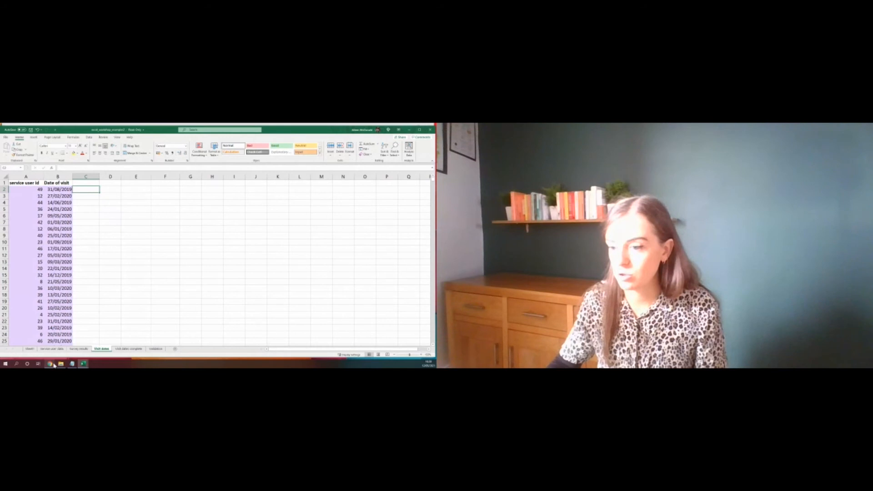
- Switch to the Chrome browser and search the web for "excel function for day of week"
click(117, 129)
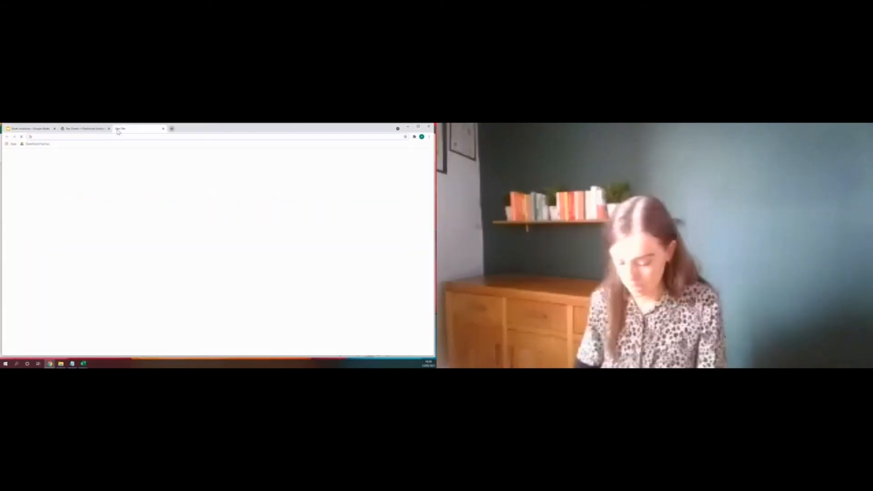
text(excel function)
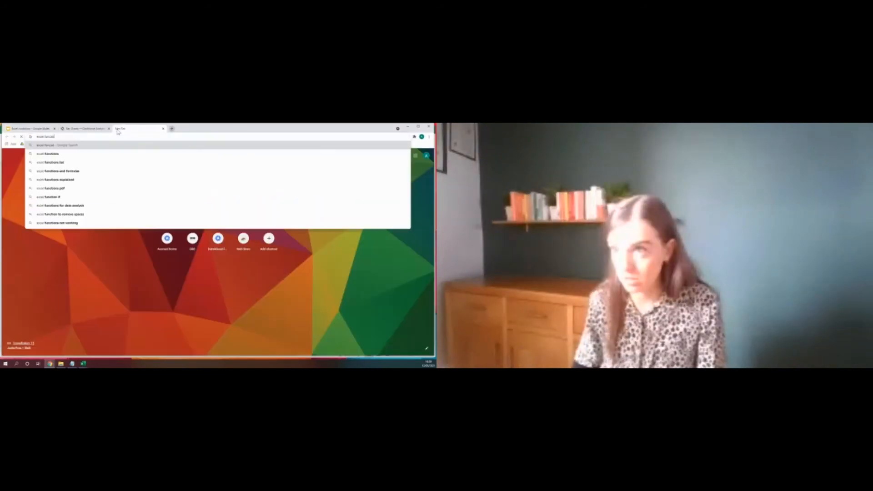
key(BackSpace)
key(BackSpace)
key(BackSpace)
key(BackSpace)
key(BackSpace)
text(ction for day of)
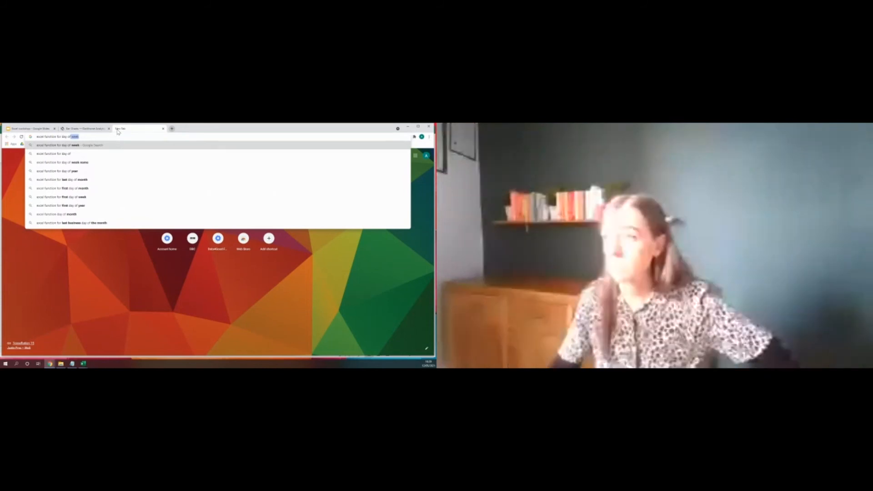
key(Return)
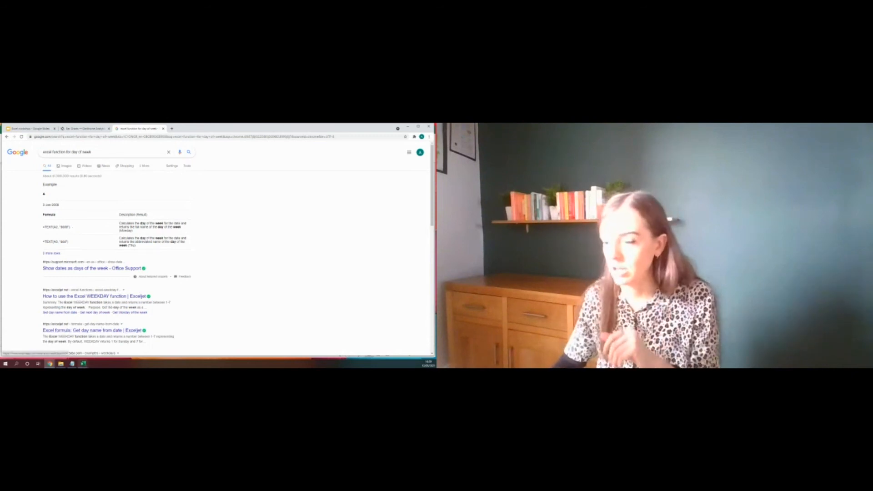
- Switch back to the Excel workbook and enter =TEXT(B2, "dddd") in cell C2 to get the visit's weekday name
mouse_move(88, 361)
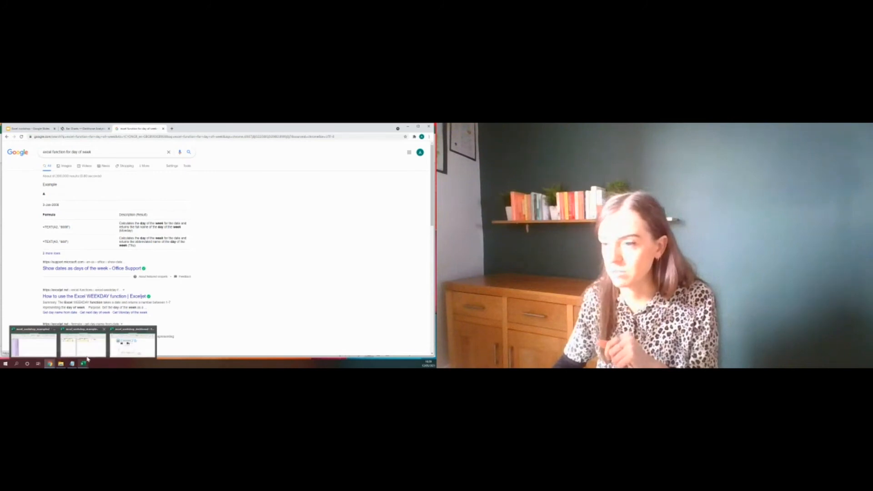
click(82, 345)
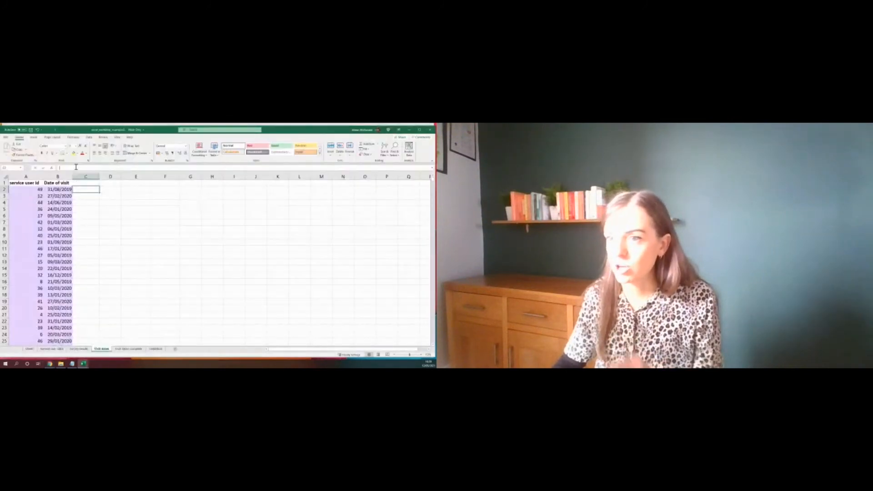
double_click(92, 190)
text(=)
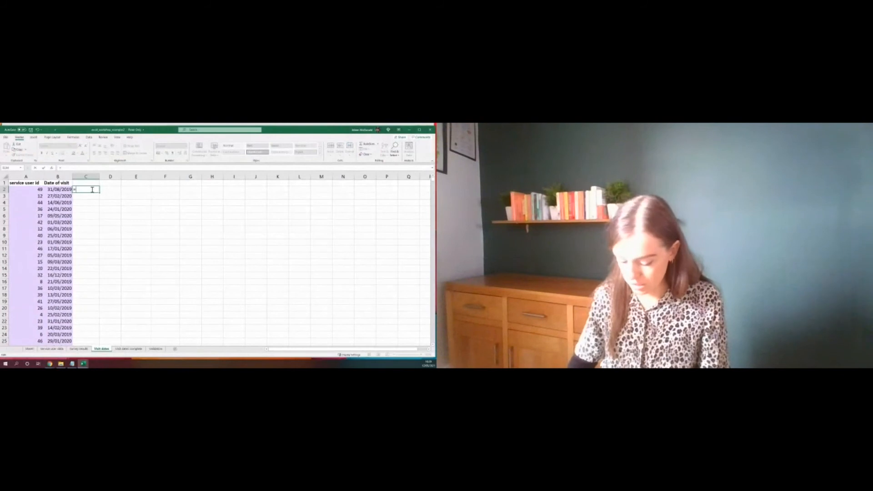
text(TEXT()
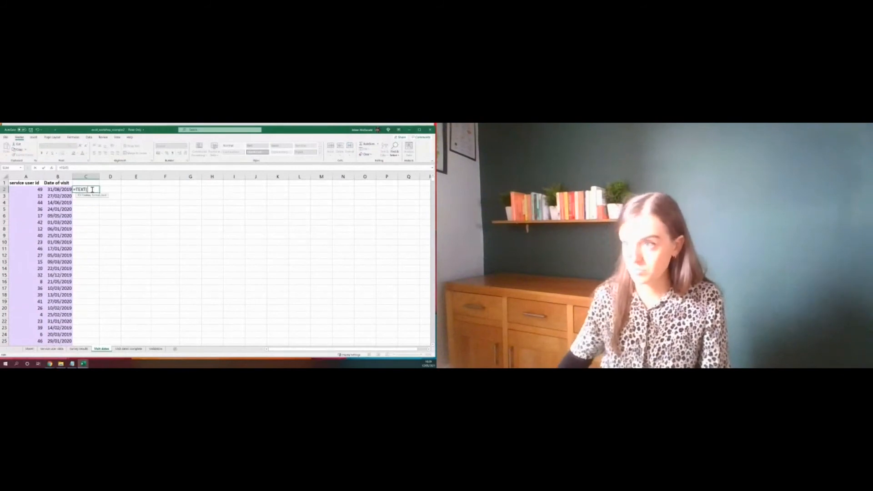
click(55, 190)
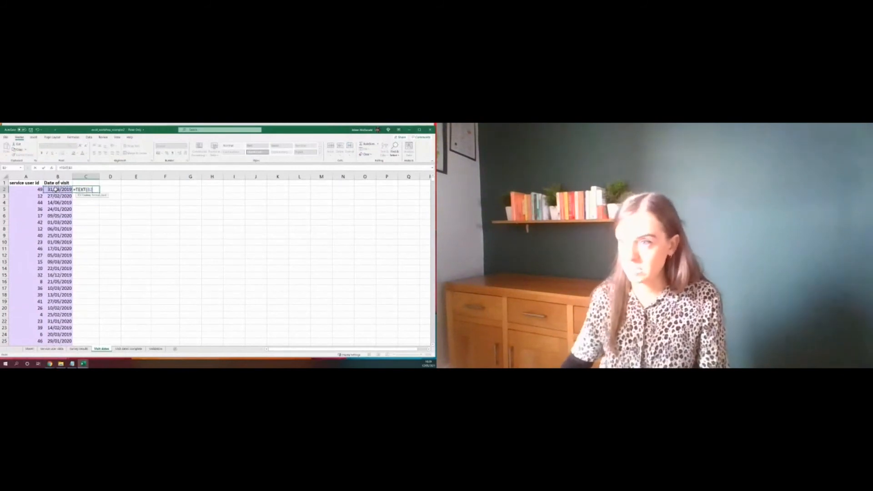
text(, ")
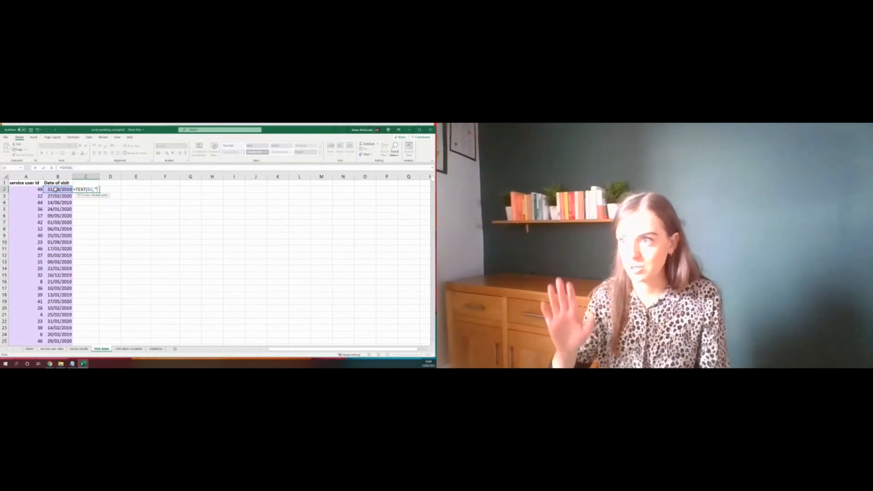
text(ddd)
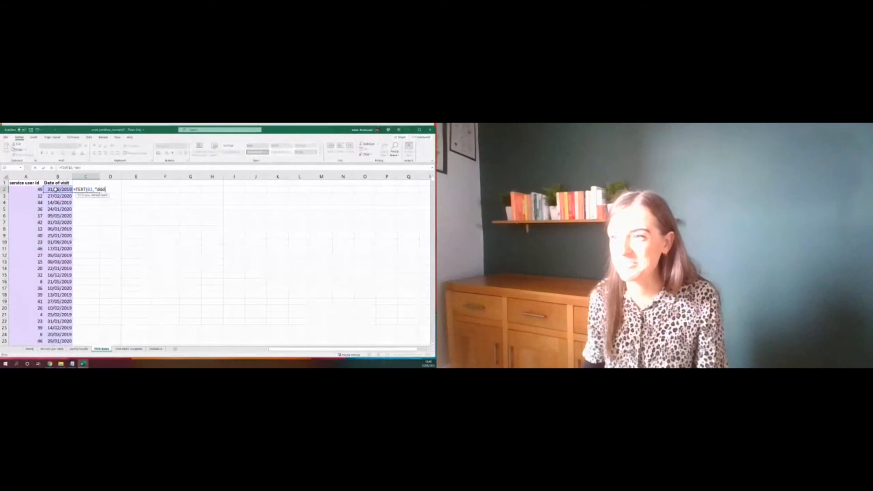
text(d")
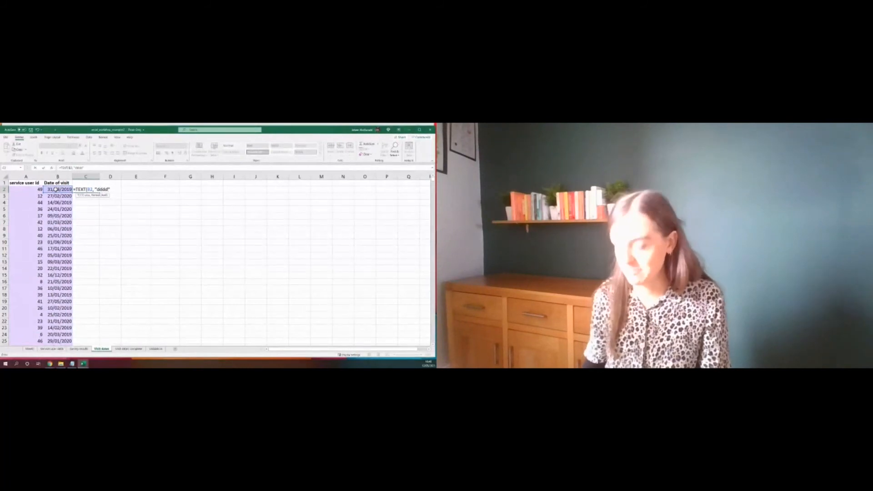
text())
key(Return)
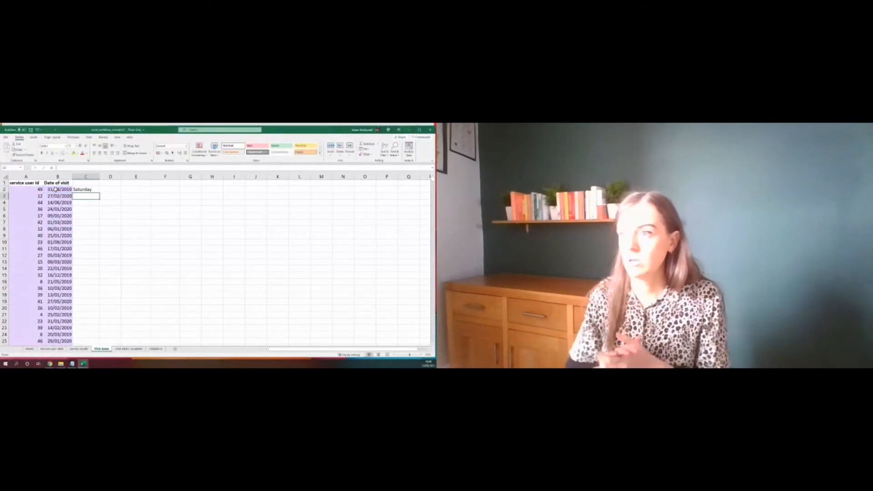
- Shade cell C2 light gold and fill its weekday formula down column C for all visit dates
click(79, 189)
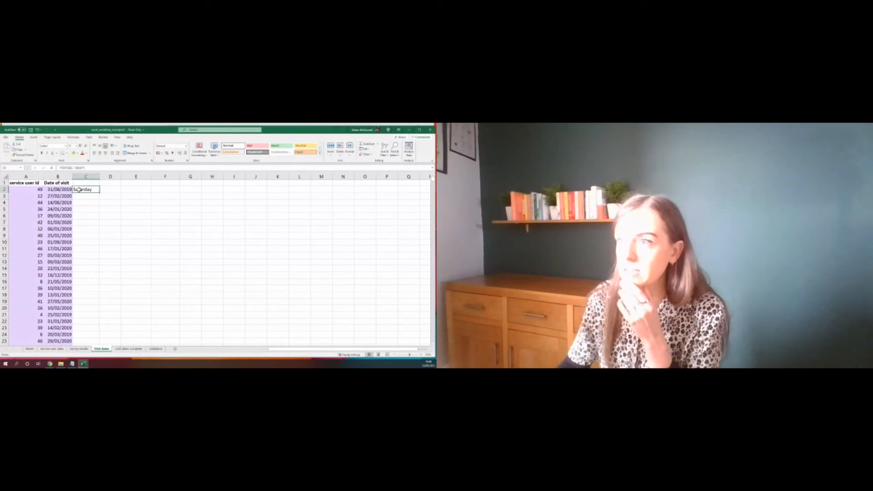
click(77, 153)
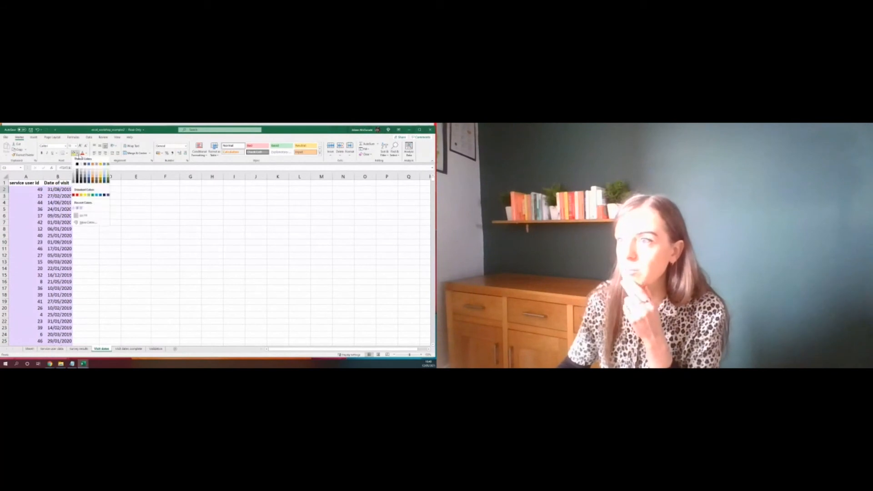
click(101, 171)
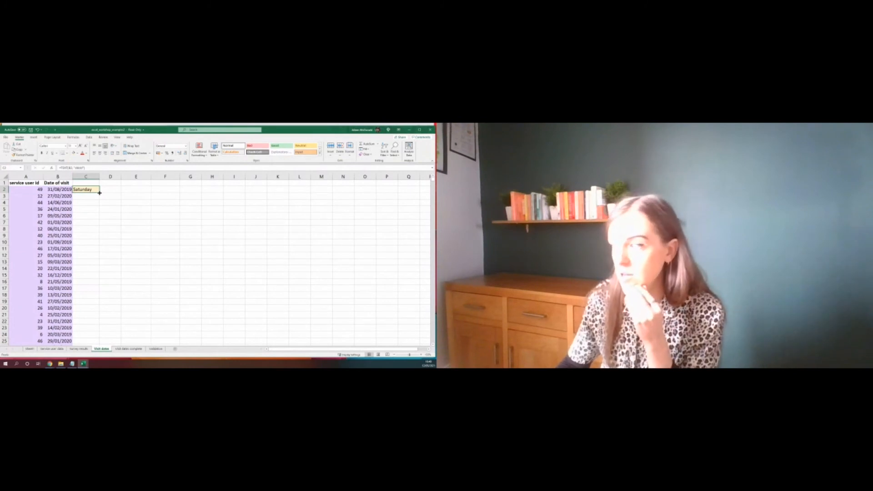
double_click(100, 193)
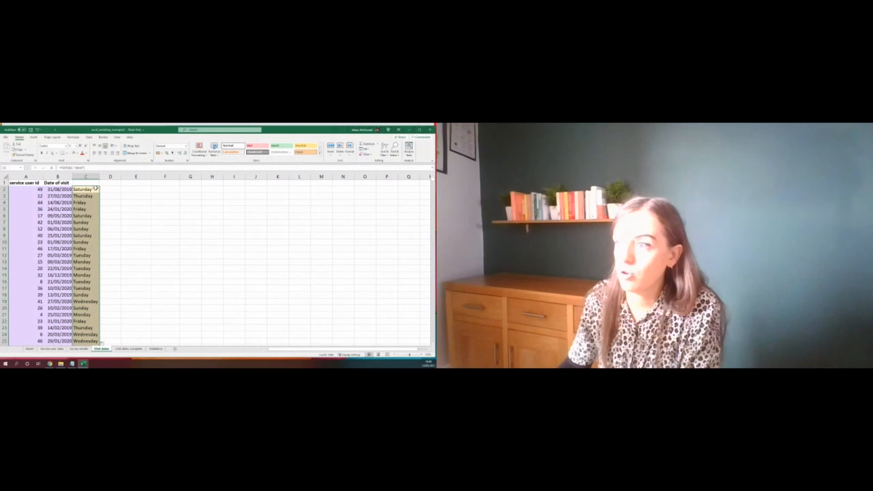
right_click(96, 188)
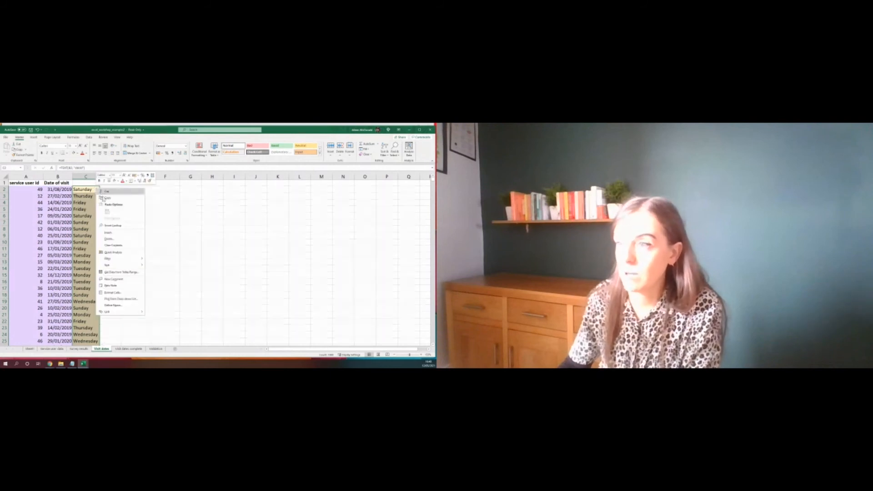
click(126, 196)
click(129, 188)
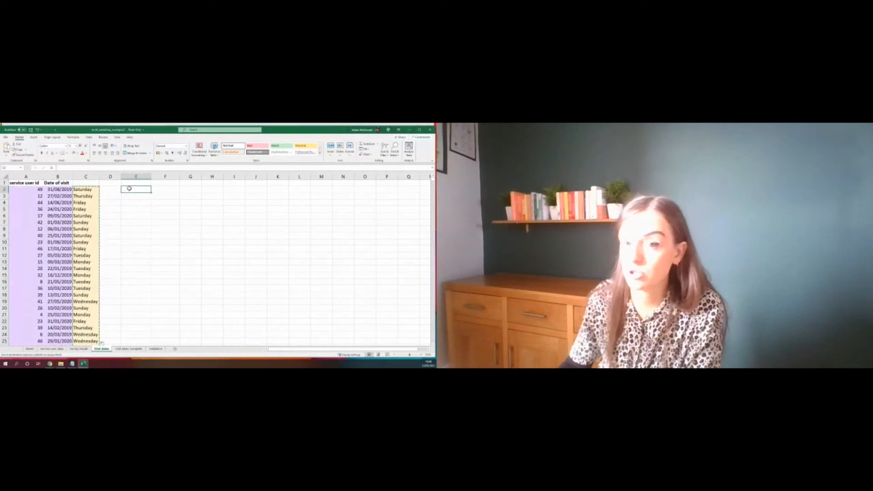
- Copy the whole of column C and paste it as values only into column E, starting at E1
click(88, 177)
right_click(88, 177)
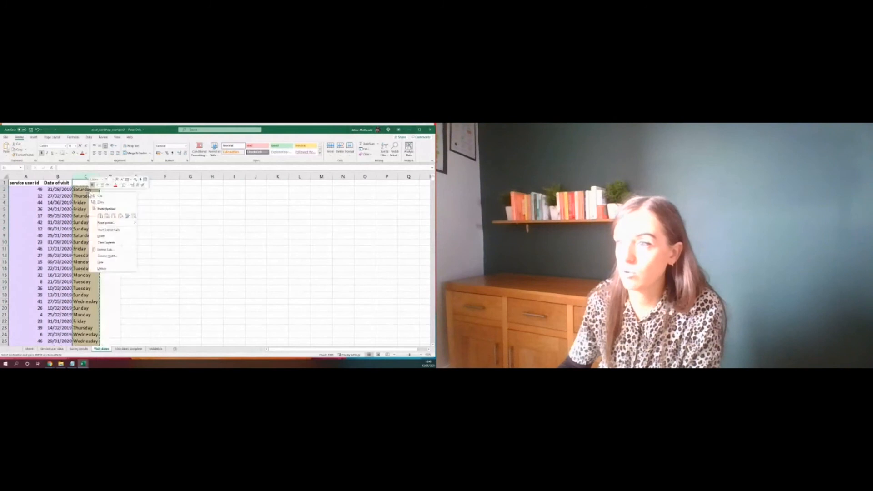
click(100, 202)
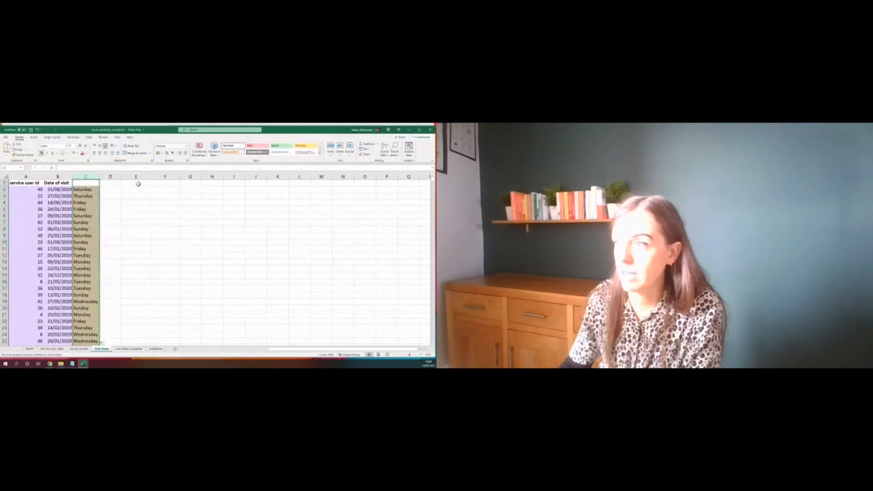
click(136, 183)
right_click(139, 185)
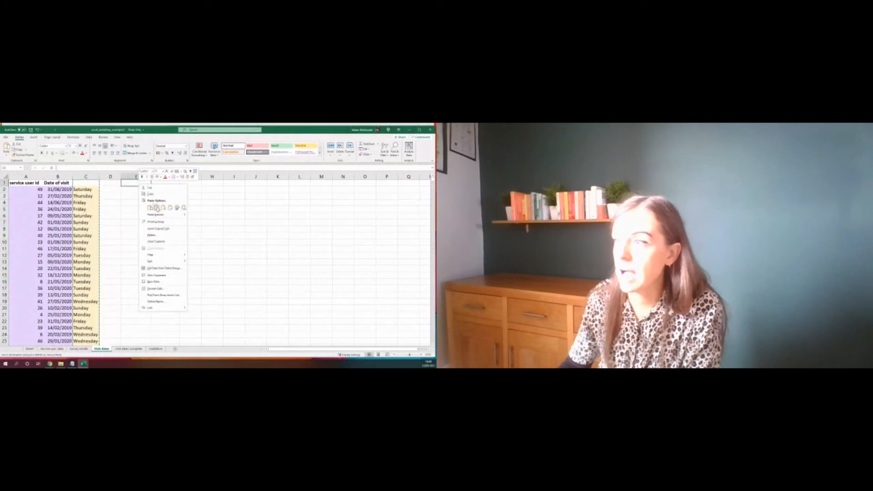
click(157, 209)
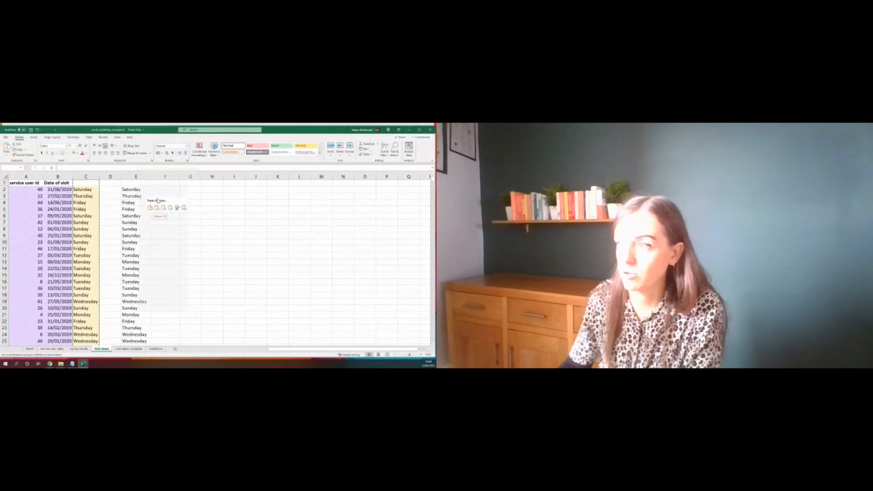
click(157, 208)
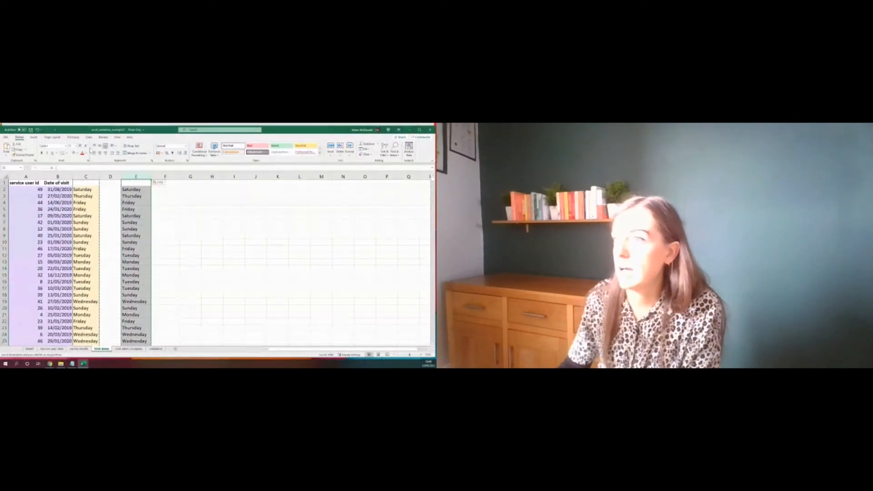
- Remove the duplicates from the pasted weekday names in column E
click(89, 137)
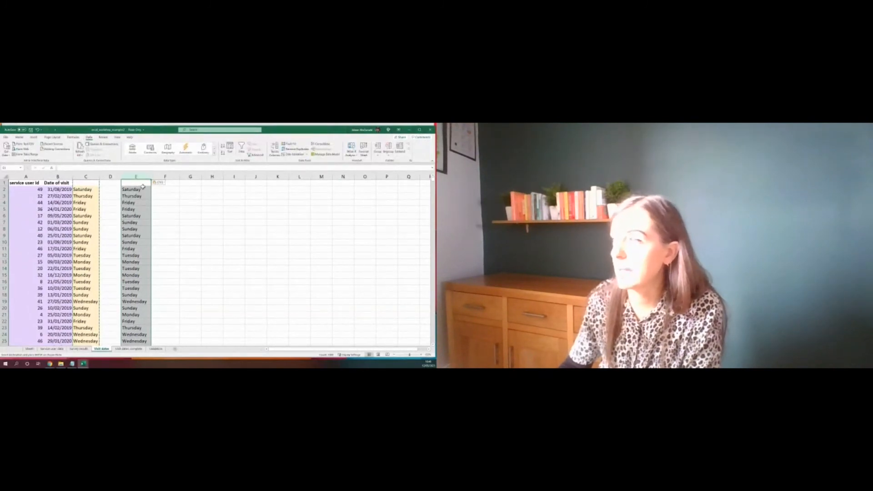
click(293, 149)
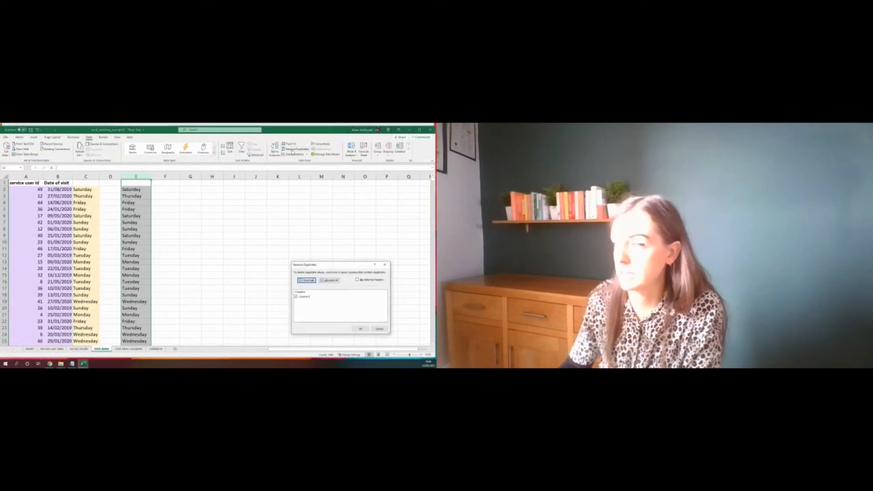
click(359, 328)
click(220, 256)
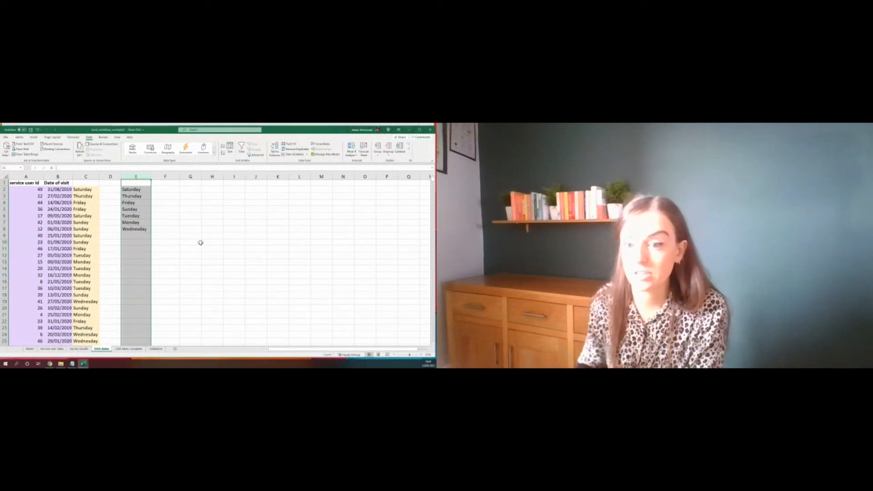
click(186, 225)
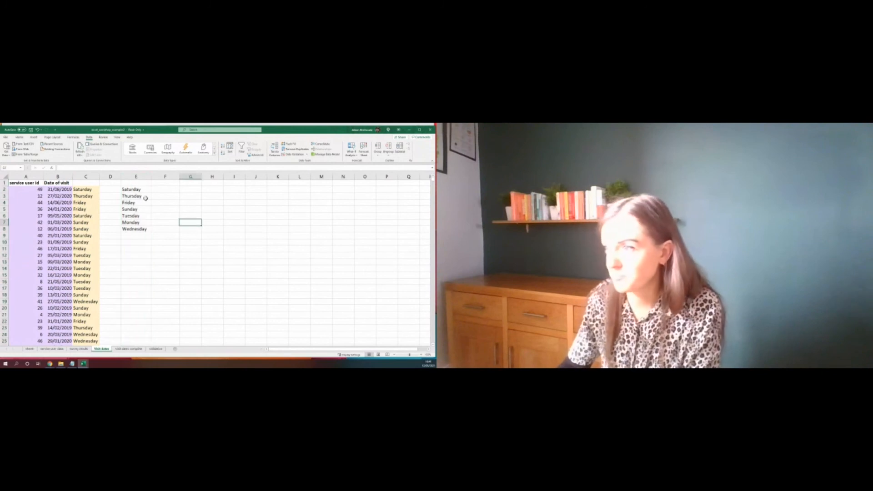
- Sort the weekday names in column E with a custom sort on cell values, in Monday-to-Sunday order
click(137, 183)
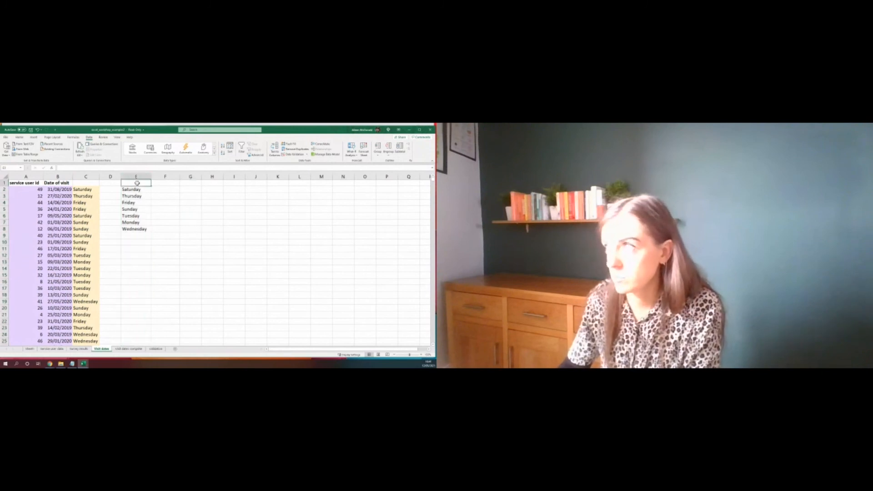
click(19, 137)
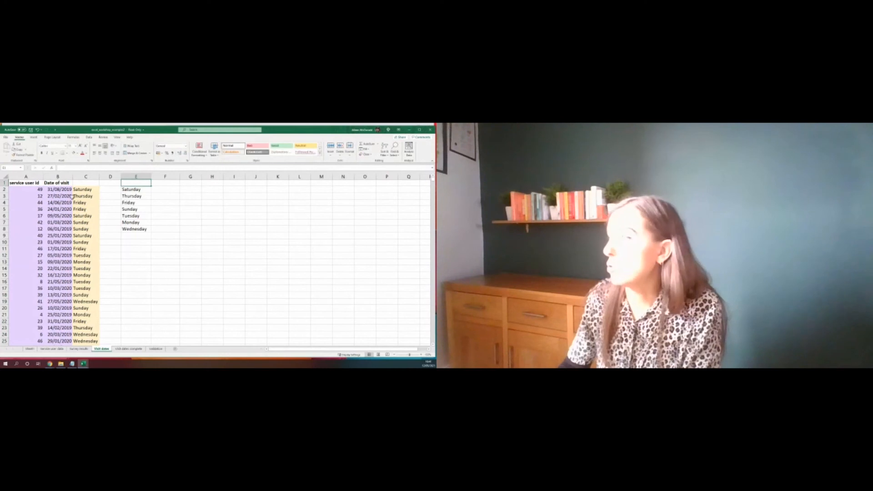
click(387, 154)
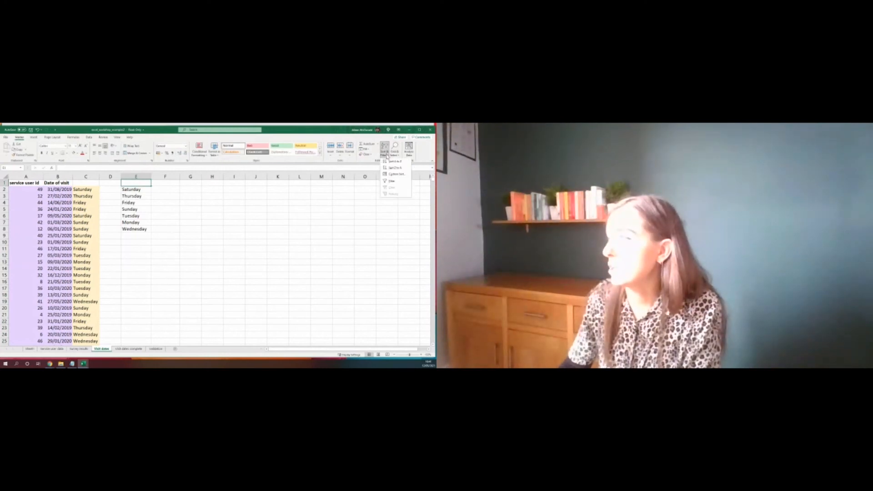
click(396, 174)
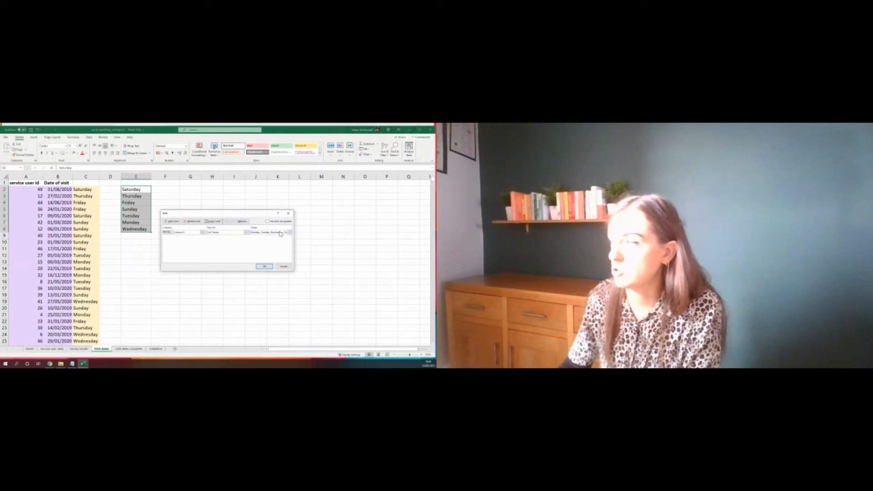
click(267, 268)
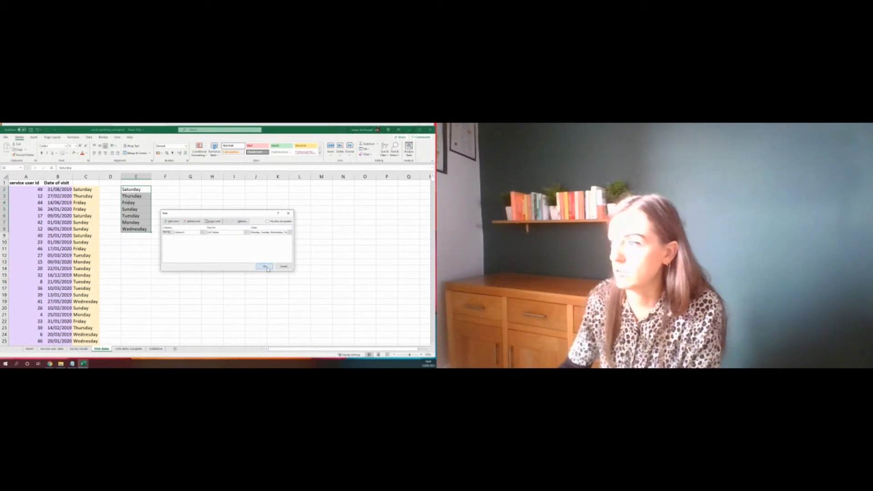
click(217, 230)
- Enter =COUNTIF(C:C,E2) in cell F2 to count the Monday visits
click(163, 190)
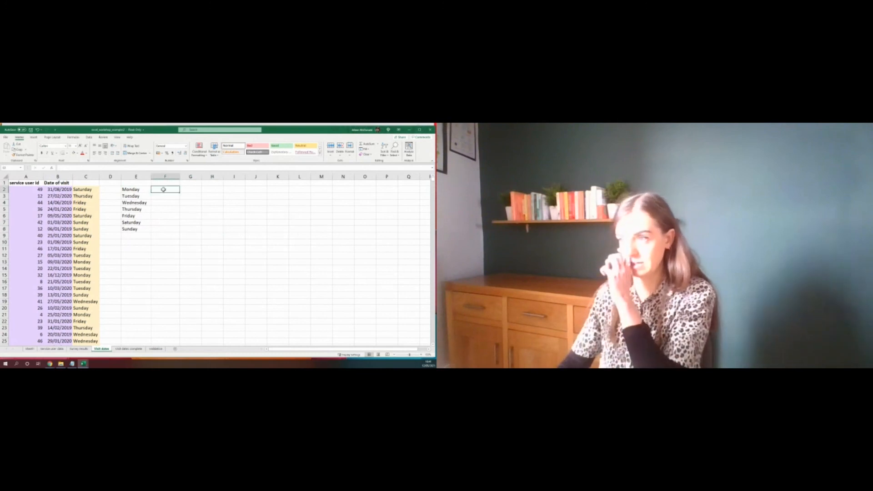
text(=)
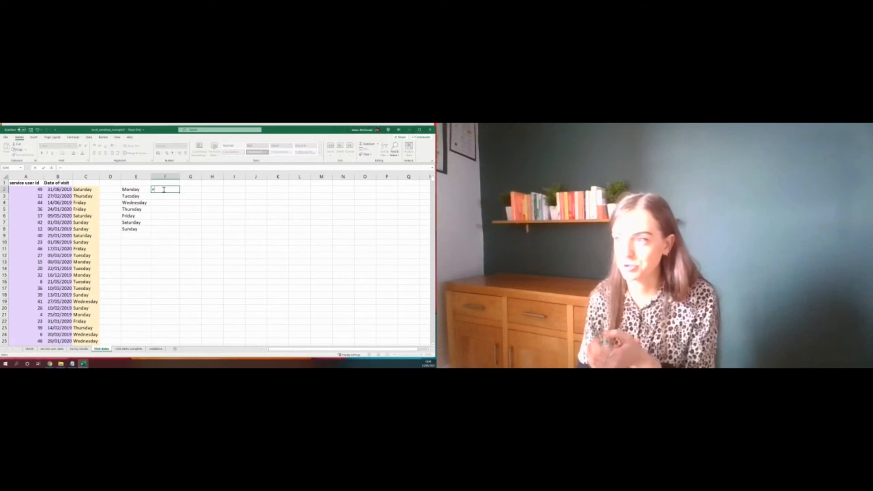
text(CO)
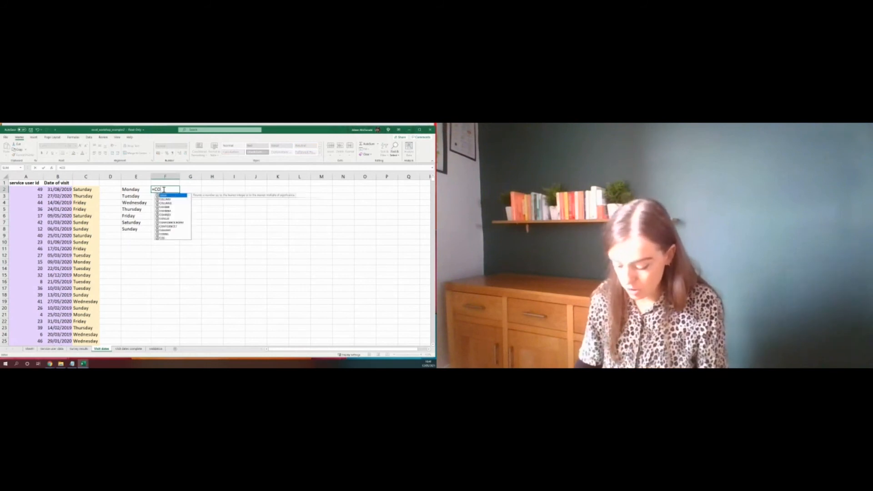
text(UNTIF()
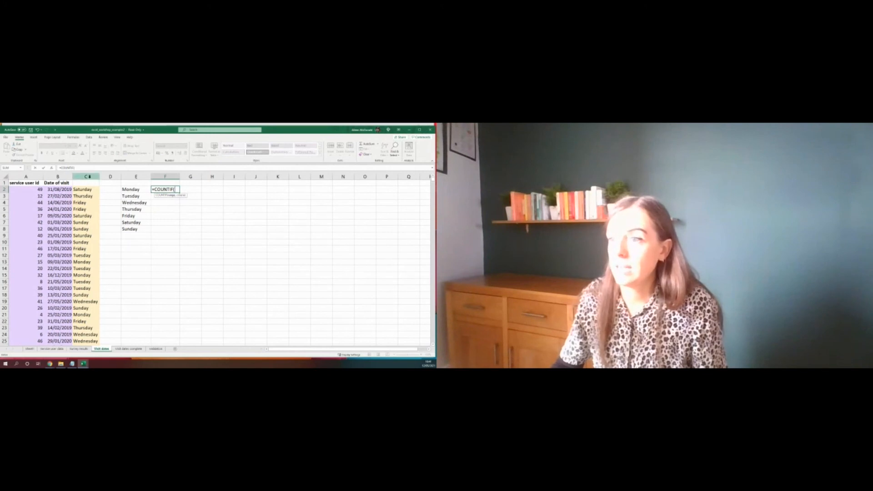
click(89, 177)
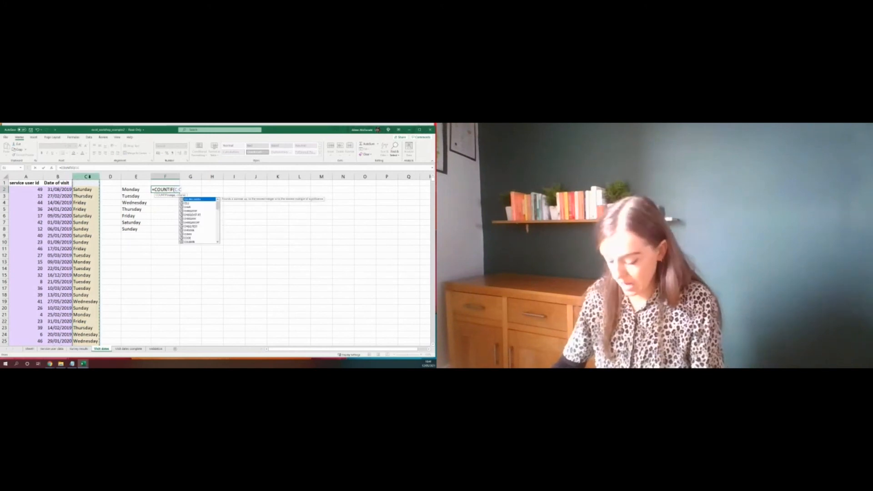
text(,)
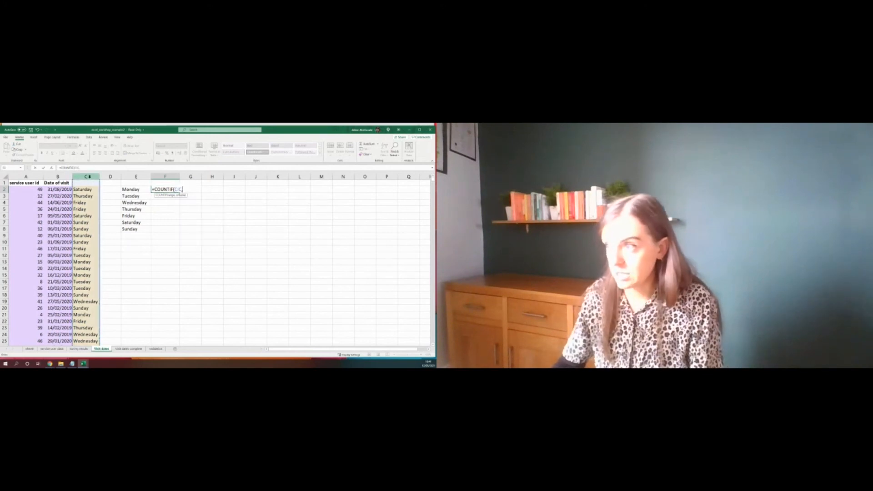
click(131, 190)
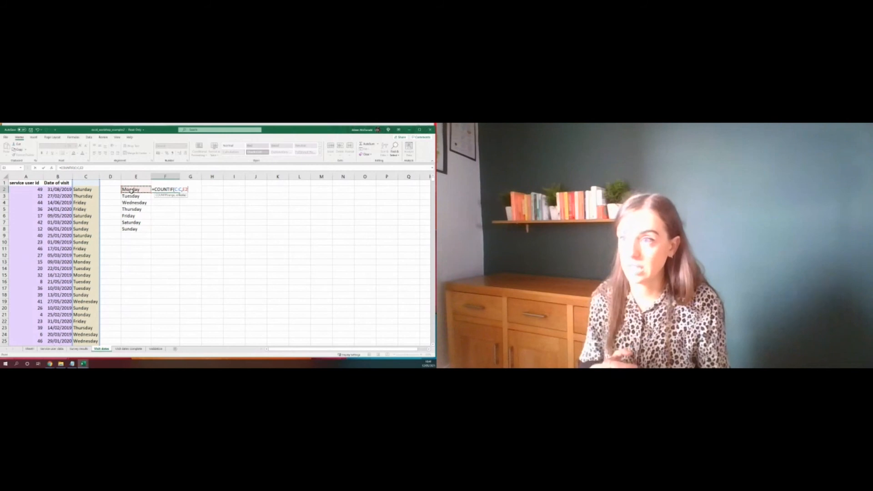
text())
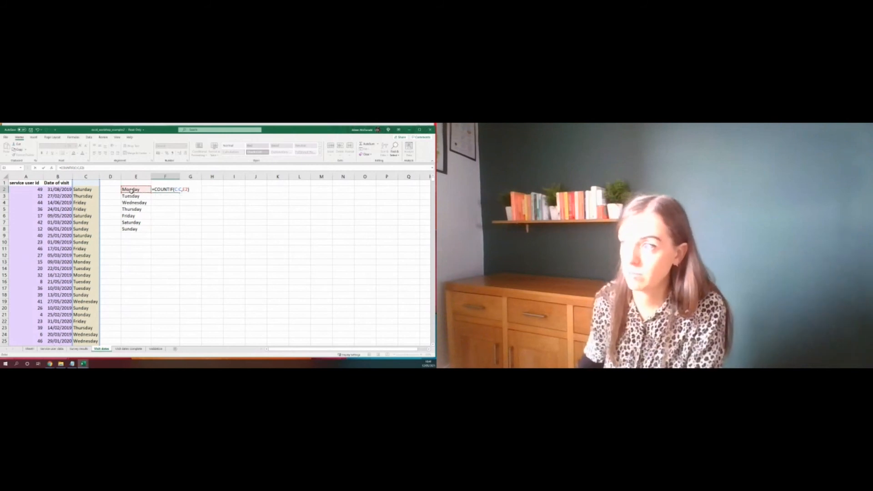
key(Return)
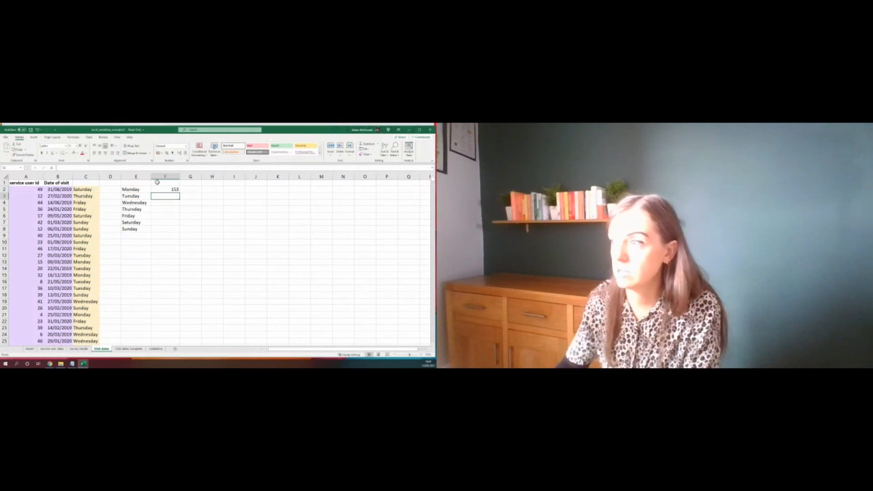
- Shade cell F2 light gold and fill its count formula down to F8 for the remaining weekdays
click(157, 188)
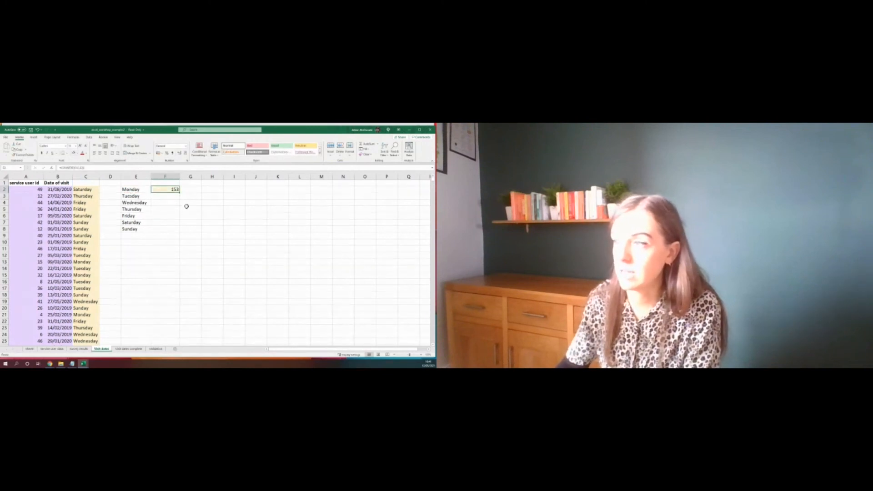
double_click(180, 194)
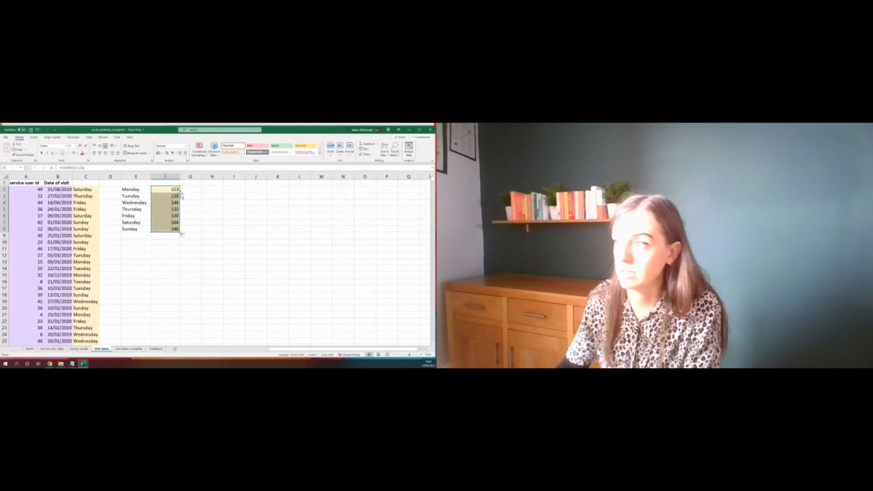
click(188, 207)
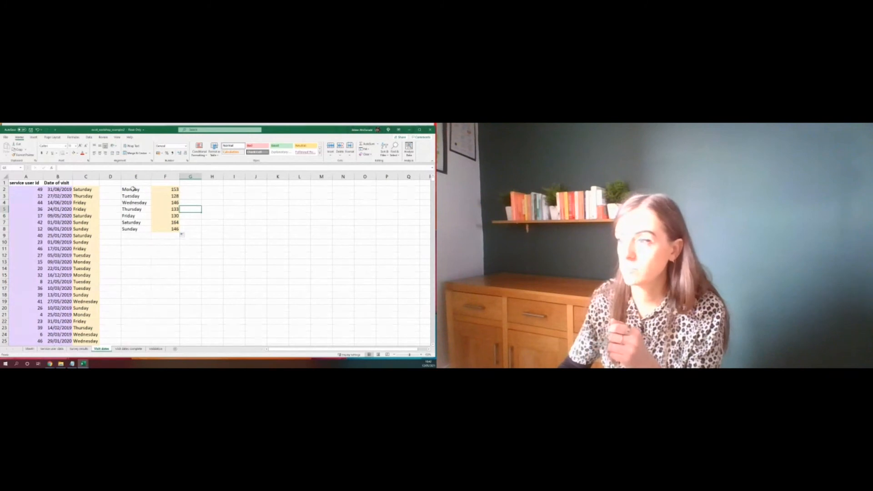
- Insert a 2-D line chart from E2:F8 and move it beside the weekday summary table, clear of its cells
drag(132, 188, 175, 229)
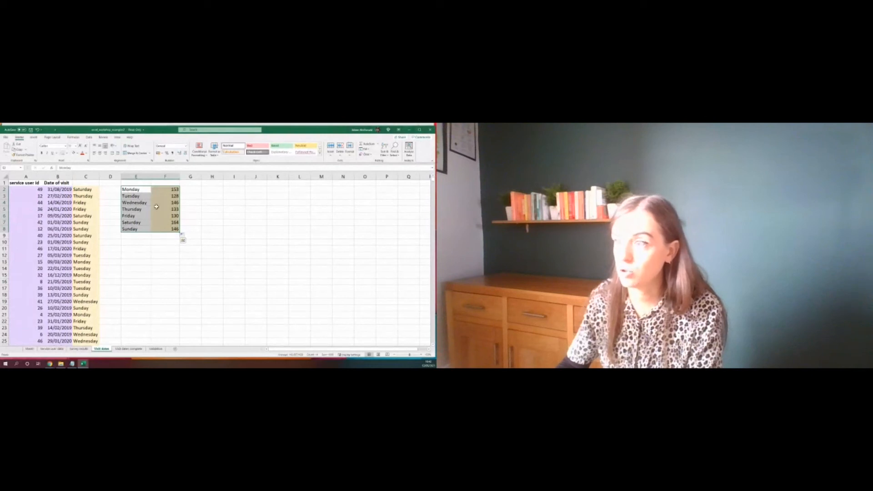
click(38, 137)
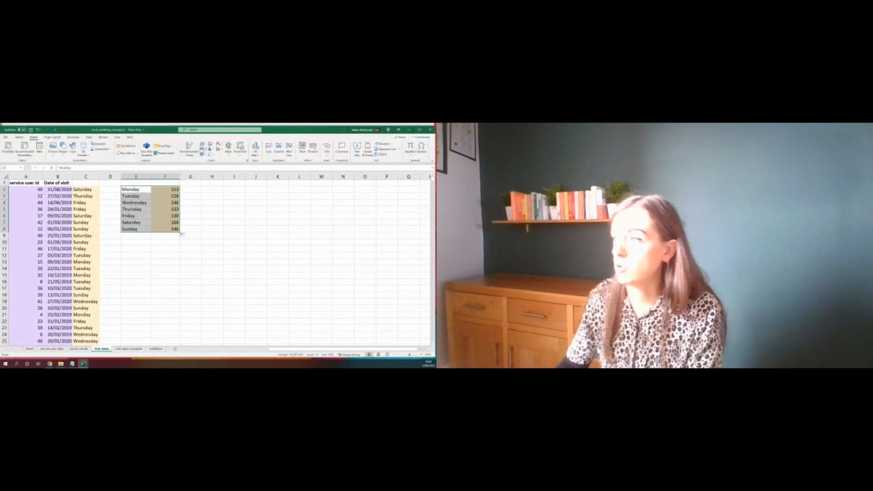
click(202, 149)
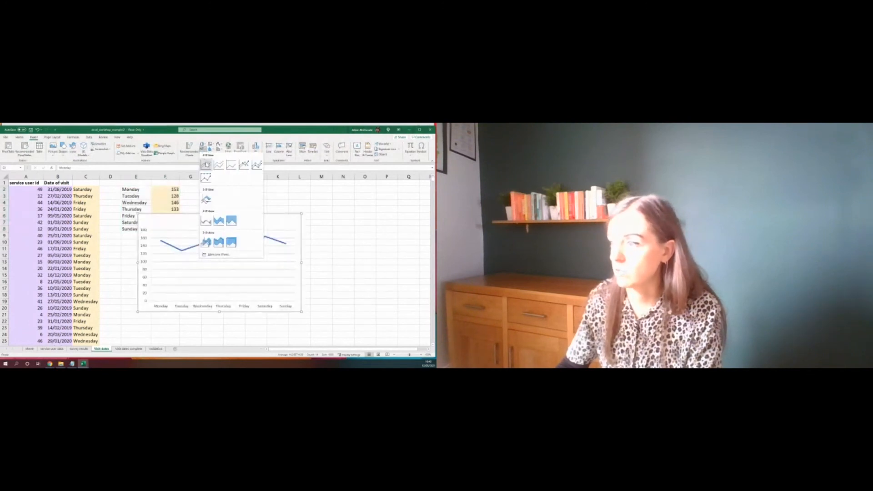
click(206, 165)
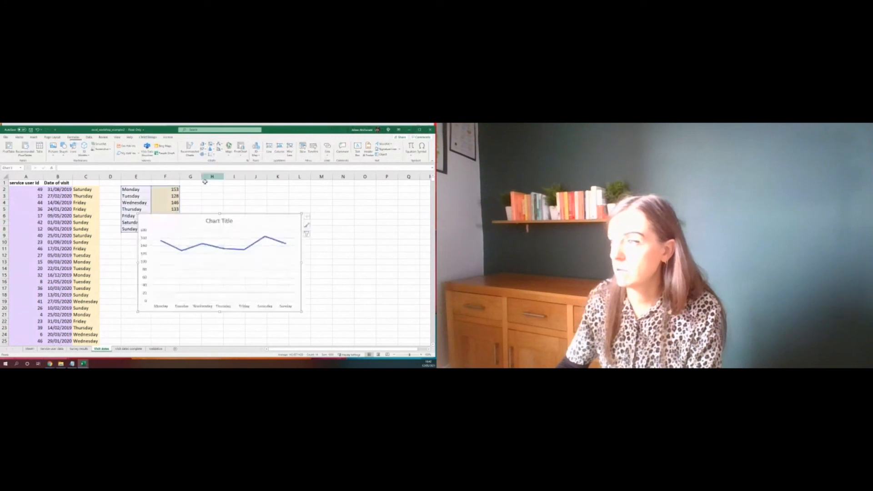
drag(196, 217, 251, 211)
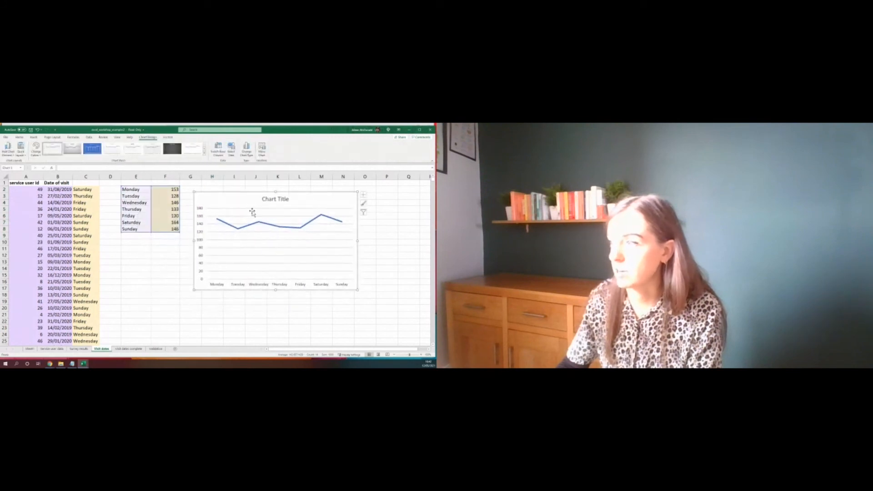
- Change the line chart's title to "Visits by day of week"
double_click(275, 200)
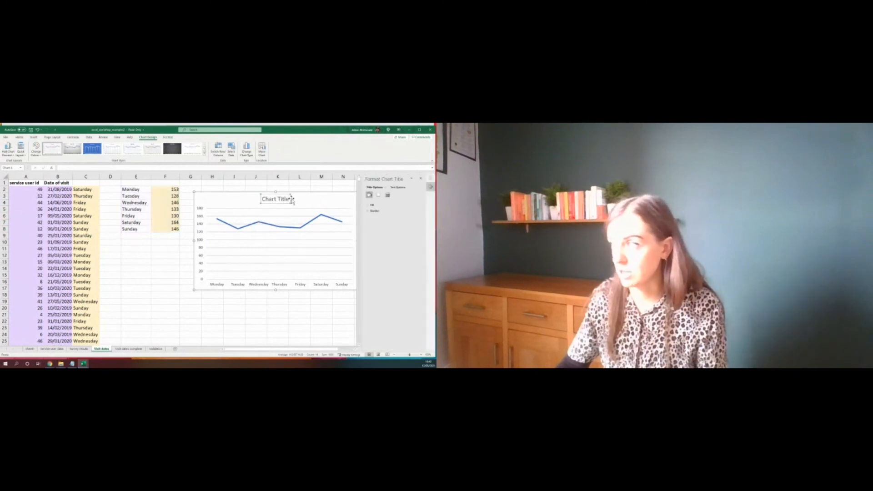
drag(289, 200, 258, 192)
text(Visits)
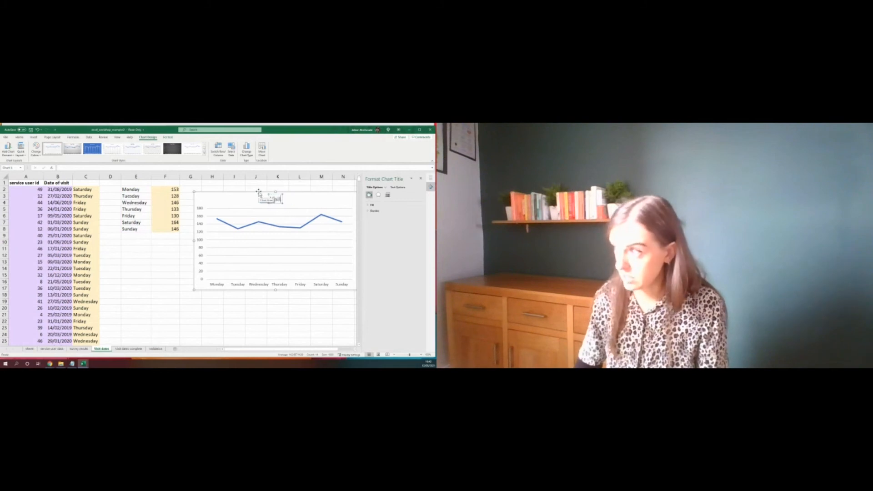
text( by day)
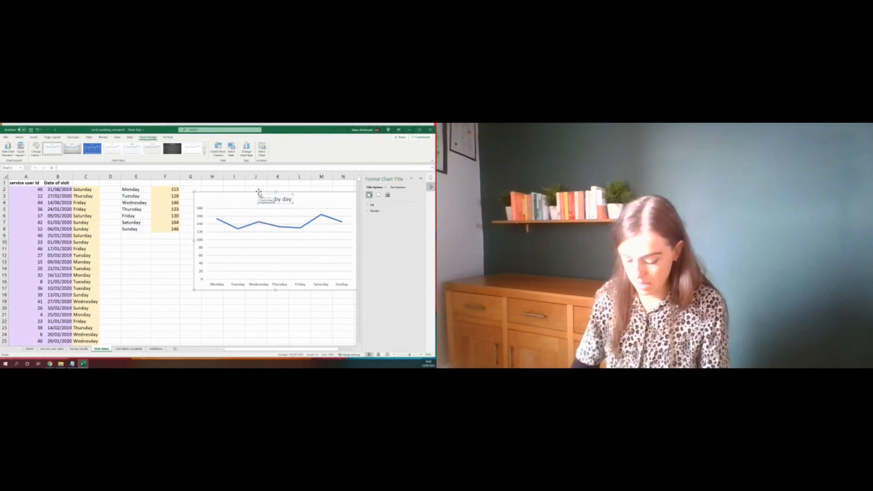
text( of week)
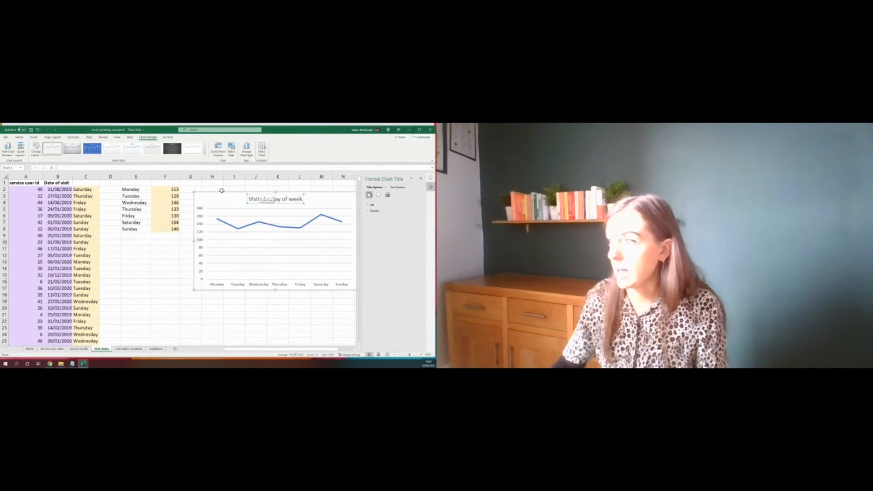
click(207, 202)
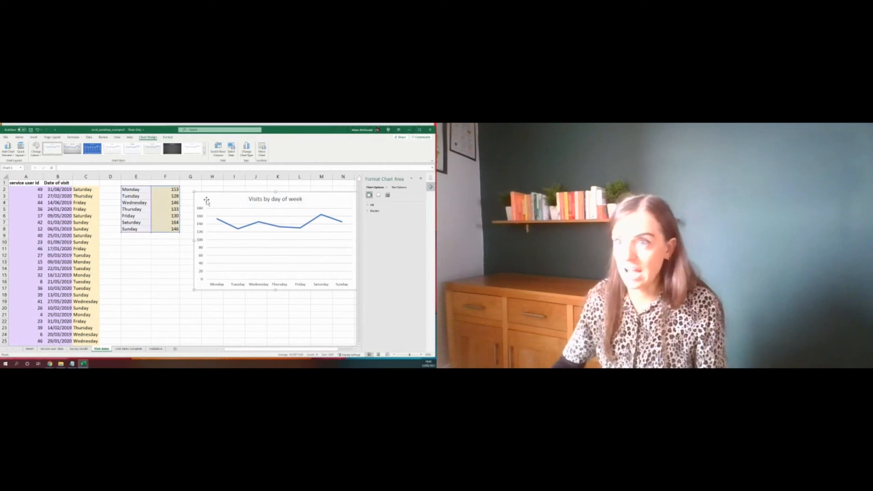
- Add a primary vertical axis title to the chart reading "Number of visits"
click(8, 149)
mouse_move(18, 167)
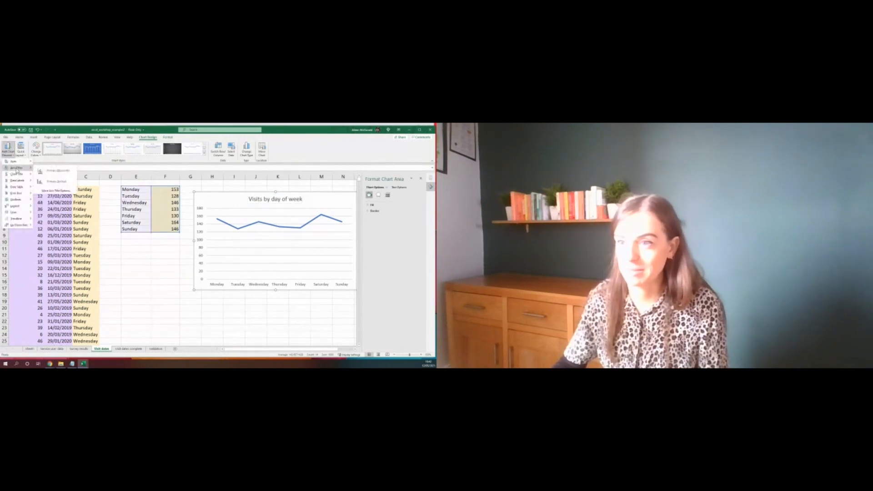
click(46, 181)
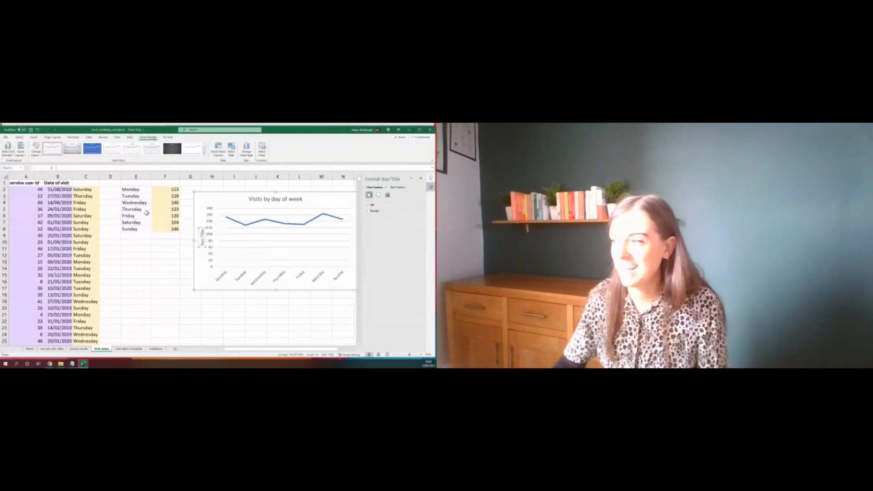
triple_click(204, 235)
text(Number)
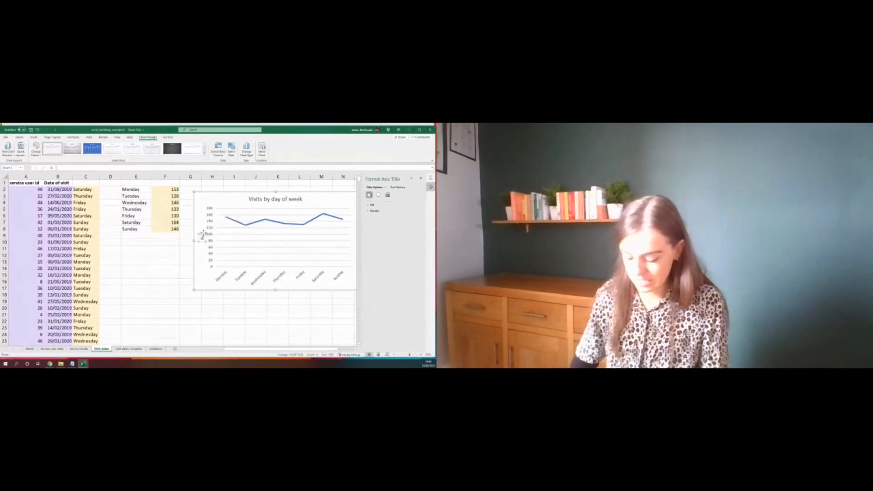
text( of visits)
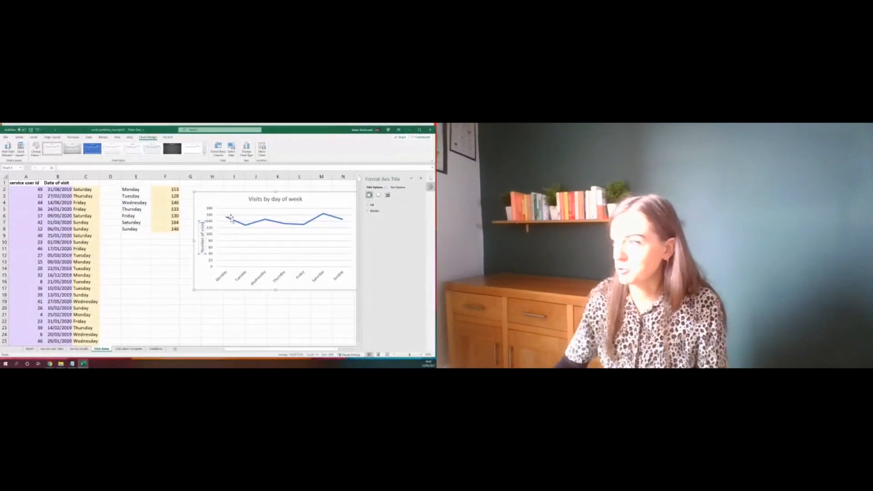
- Add data labels to the line series, close the formatting pane and deselect the chart
click(231, 218)
right_click(232, 218)
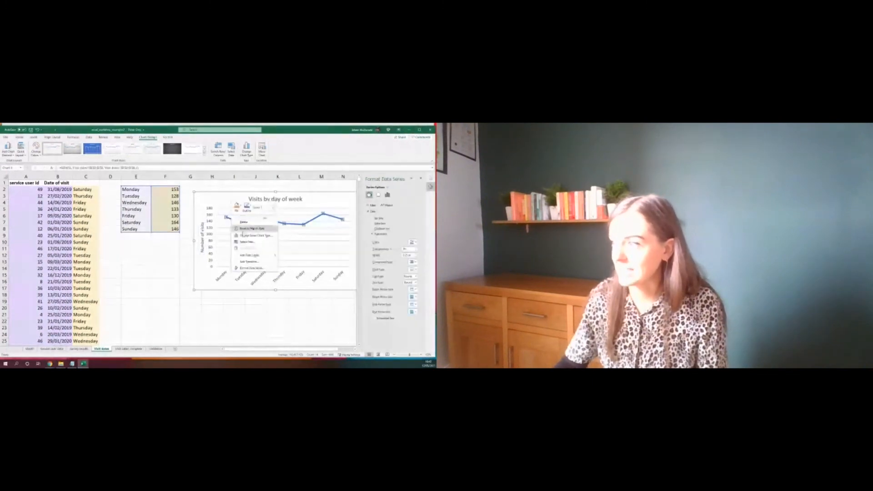
click(255, 256)
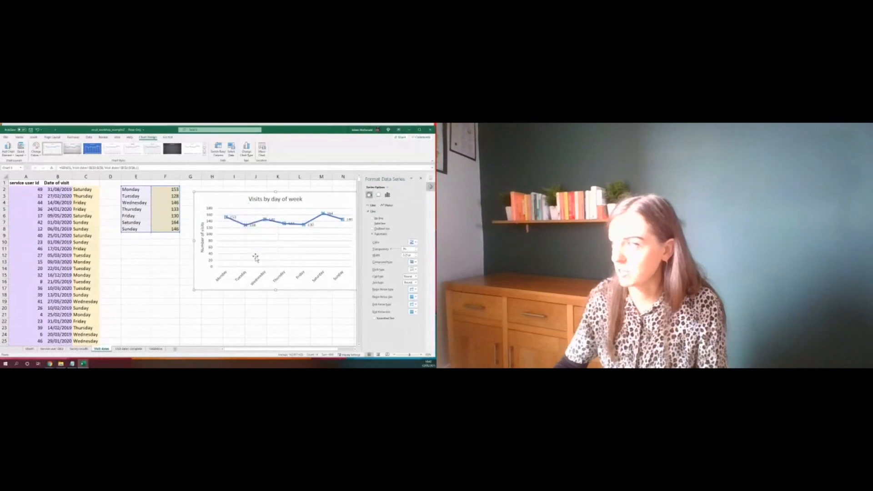
click(421, 179)
click(286, 253)
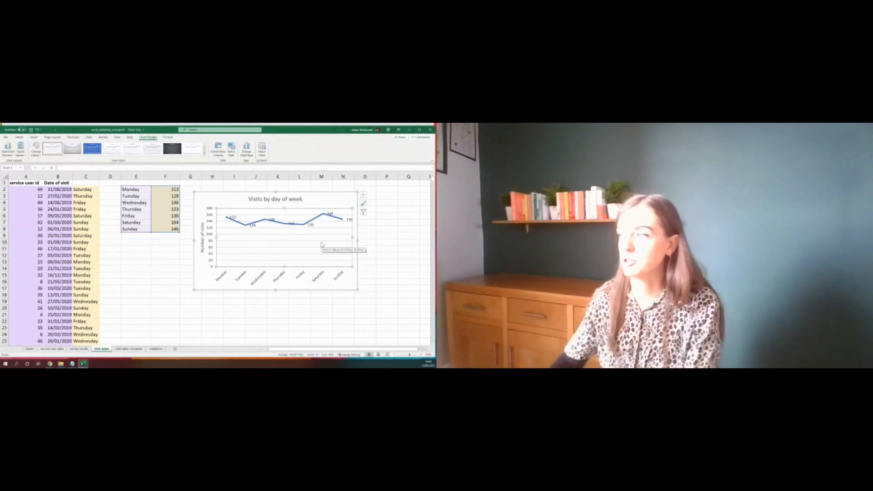
click(340, 302)
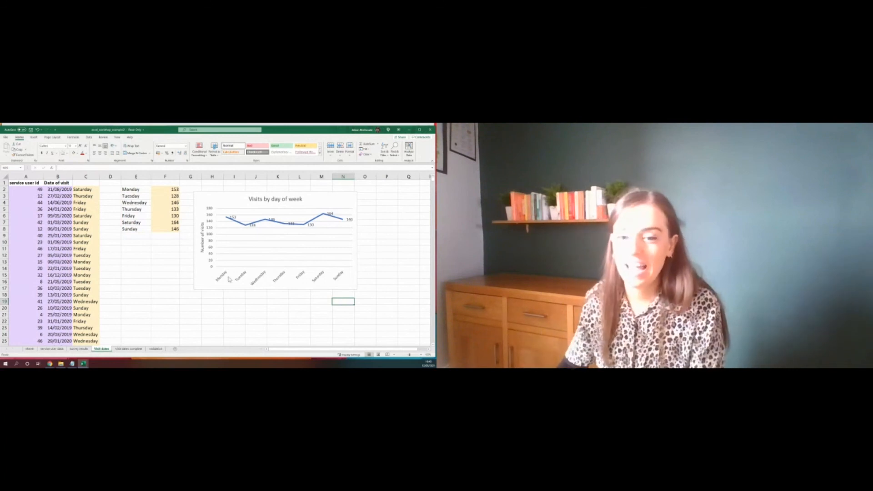
- Switch to the Google Slides workshop presentation in Chrome and advance to the "Tips for data visualisation" slide
mouse_move(51, 364)
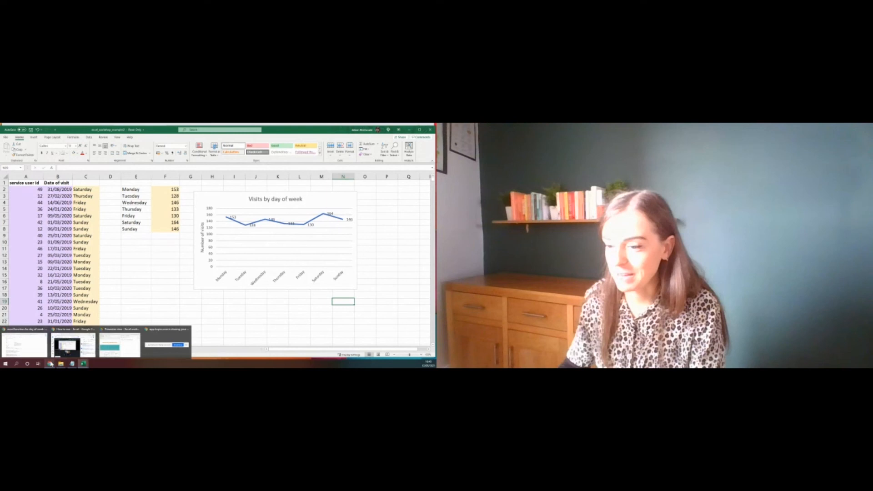
click(24, 345)
click(31, 129)
key(Right)
key(Right)
key(Right)
key(Right)
key(Right)
key(Right)
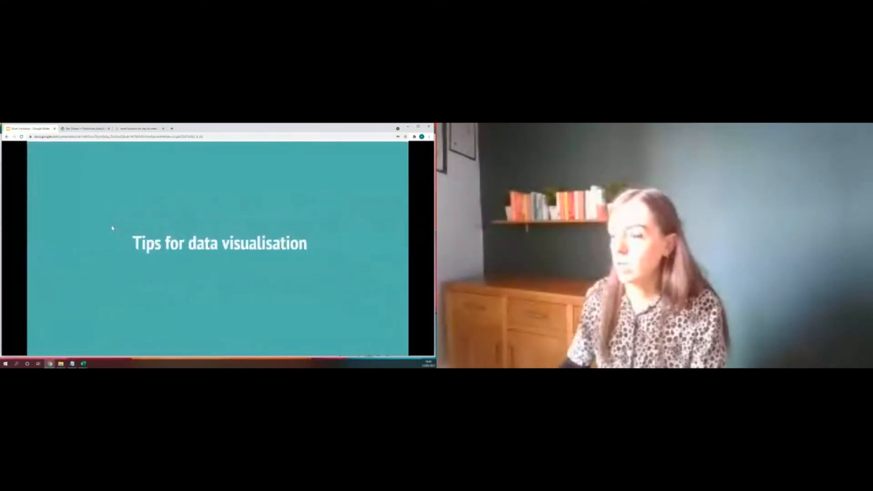
- Switch to the excel_workshop_dashboard workbook in Excel and view its Data sheet
mouse_move(83, 364)
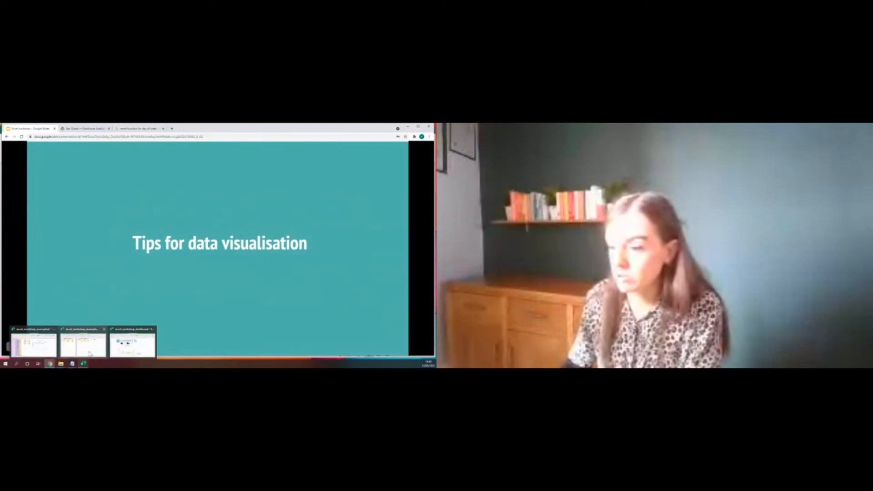
click(128, 345)
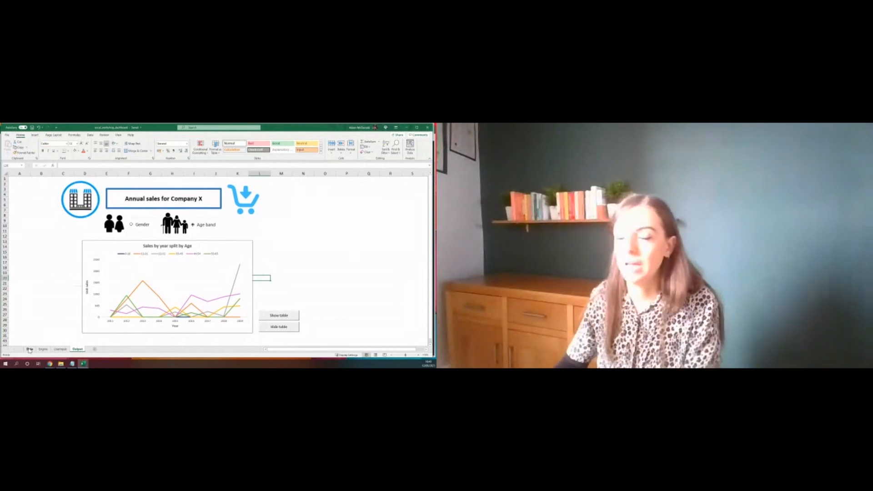
click(29, 349)
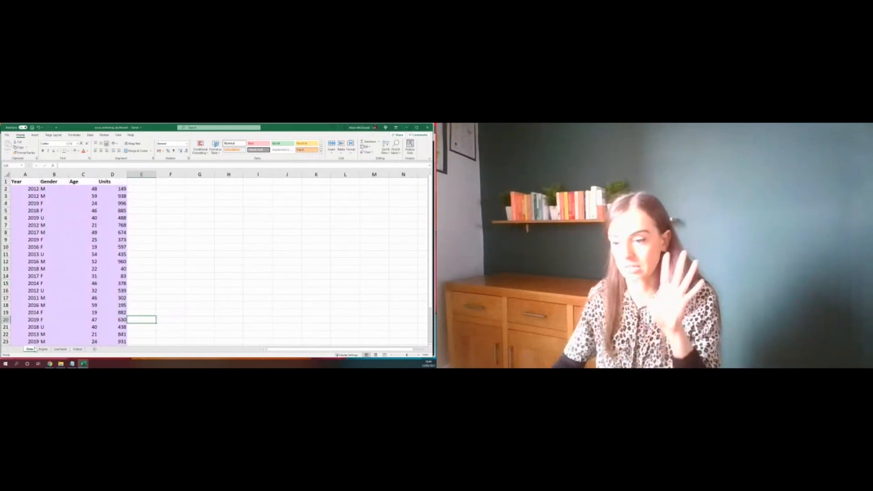
- Examine the formulas in the Engine sheet's data prep table, including those in the first age band column, and view the user input sheet
click(40, 349)
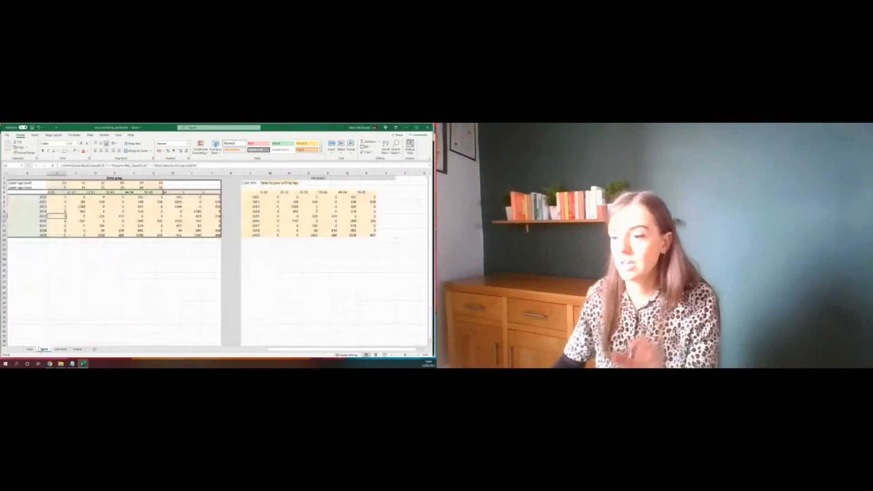
click(69, 225)
click(52, 208)
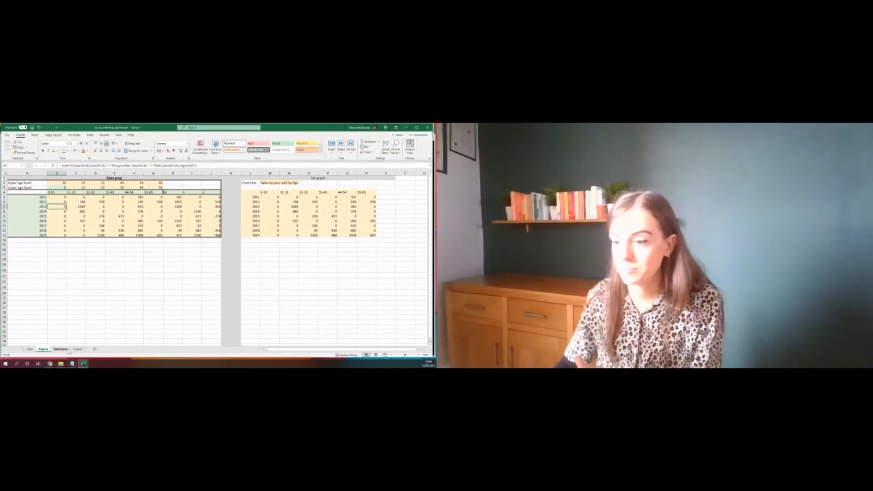
click(60, 349)
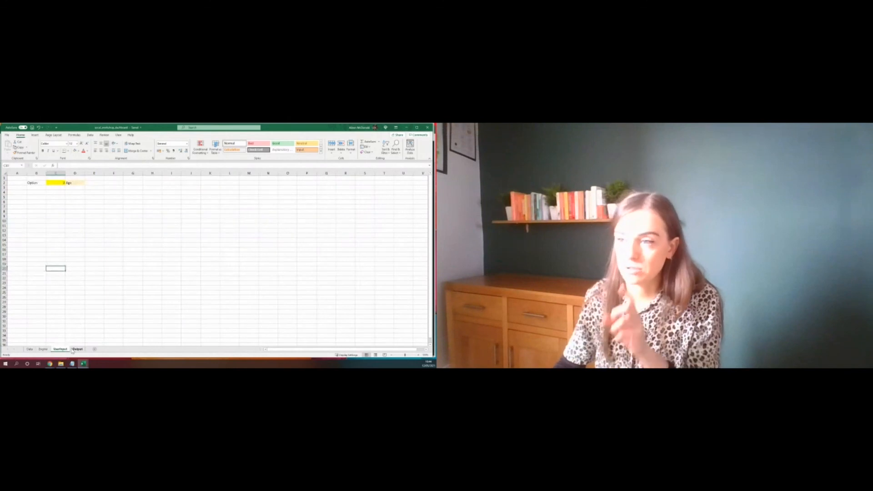
- On the Output sheet, switch the annual sales chart to the Gender split and back to Age band, and look over the dashboard
click(75, 349)
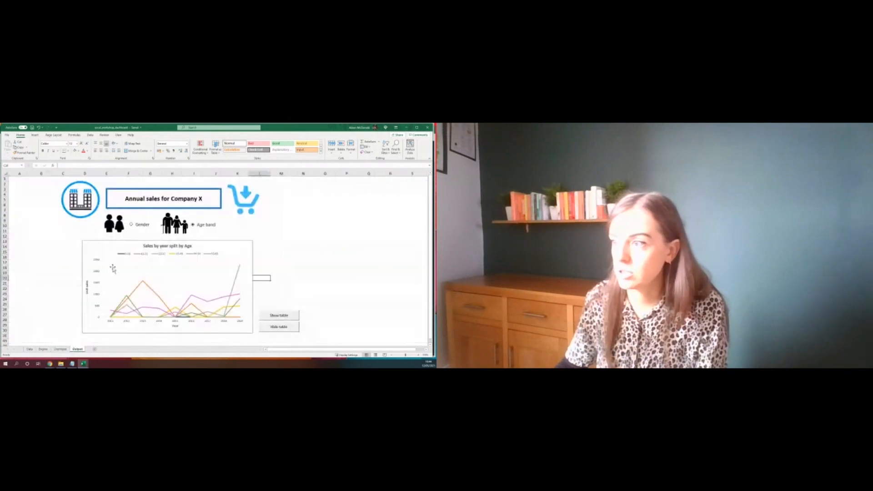
click(136, 223)
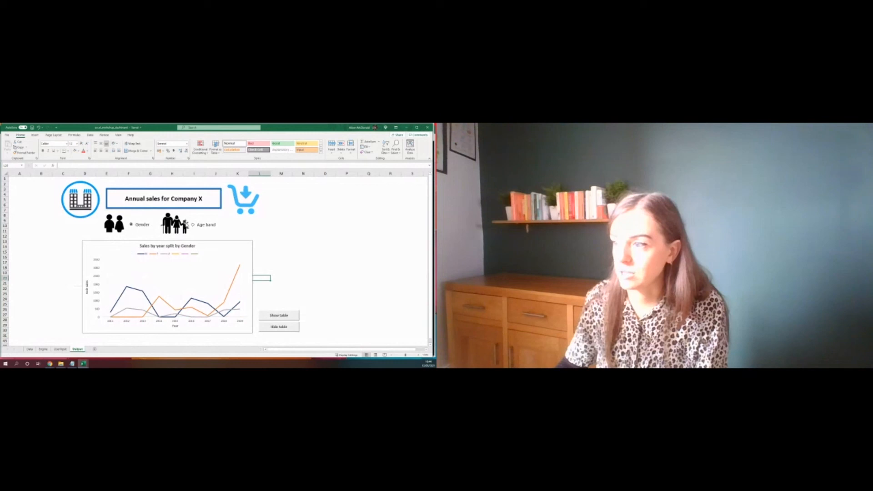
click(200, 227)
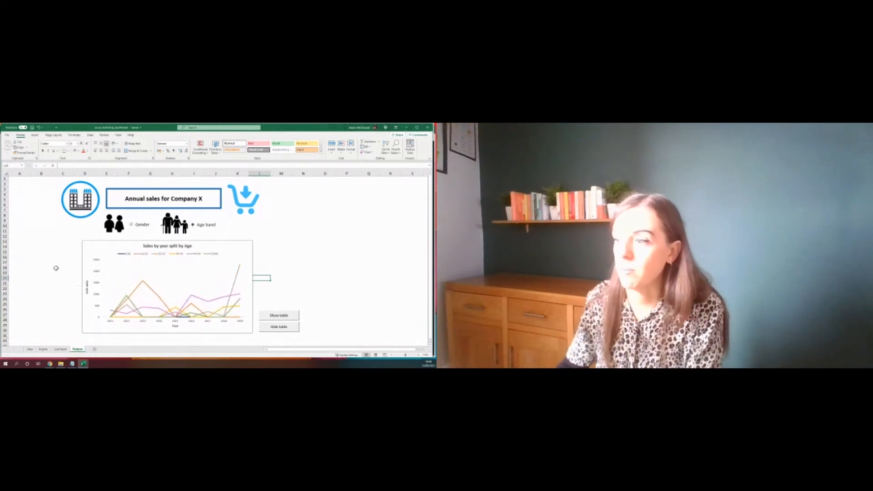
scroll(56, 268, down, 1)
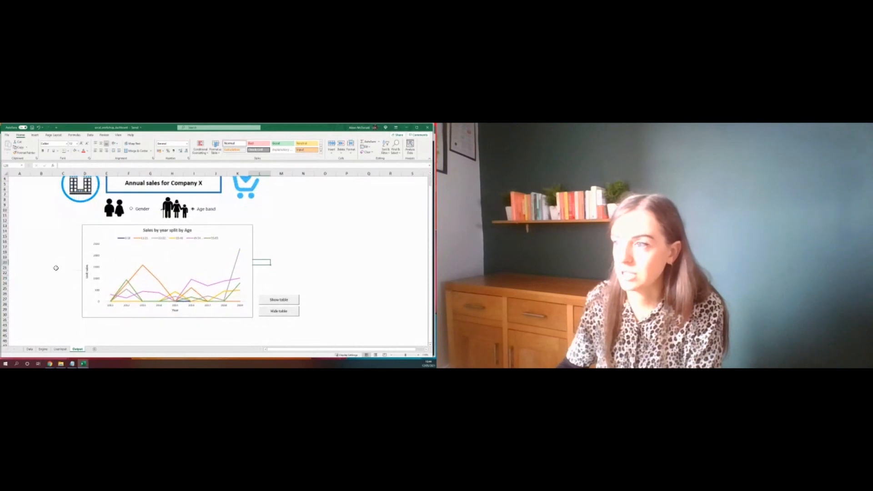
scroll(56, 268, up, 1)
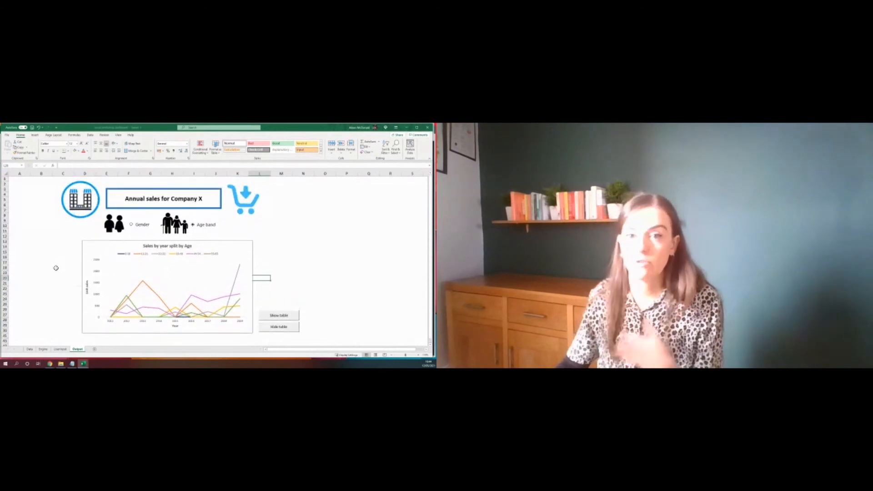